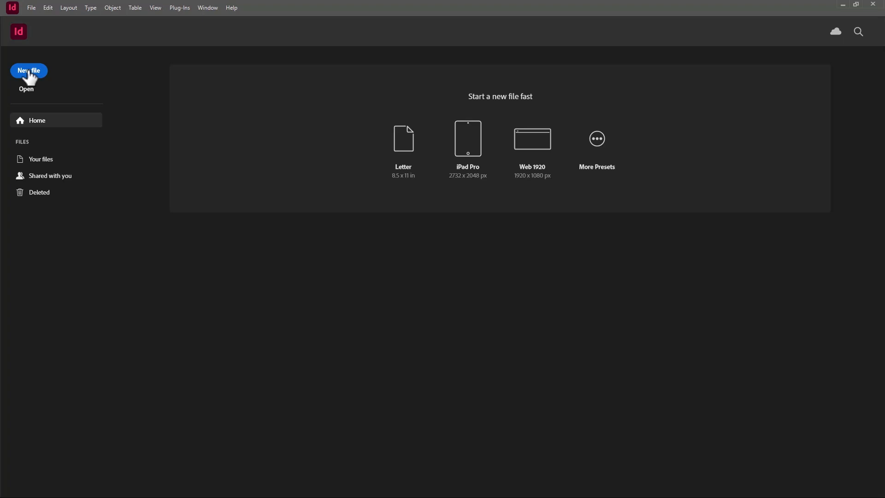
Create a new Letter-size document and show the Pages panel
click(409, 142)
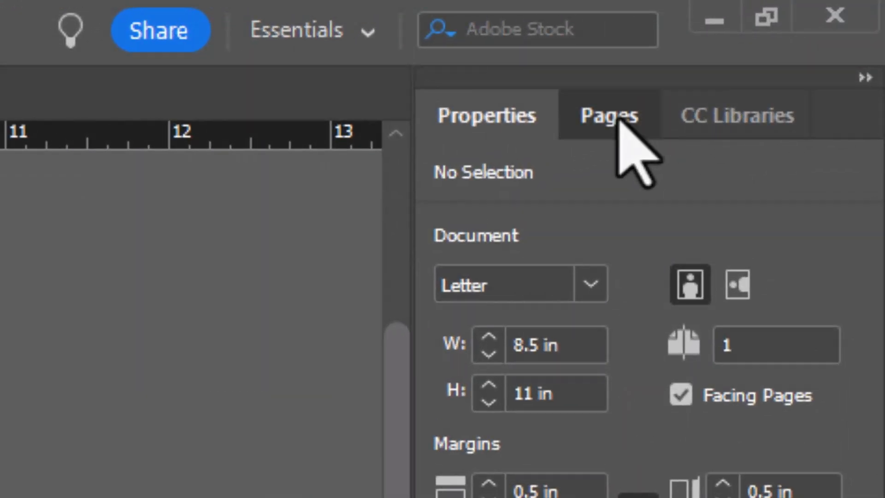
click(817, 28)
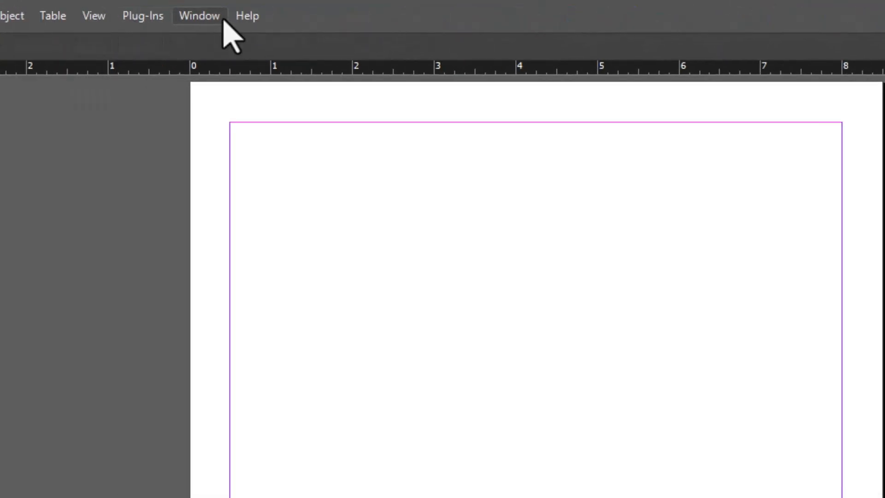
click(197, 16)
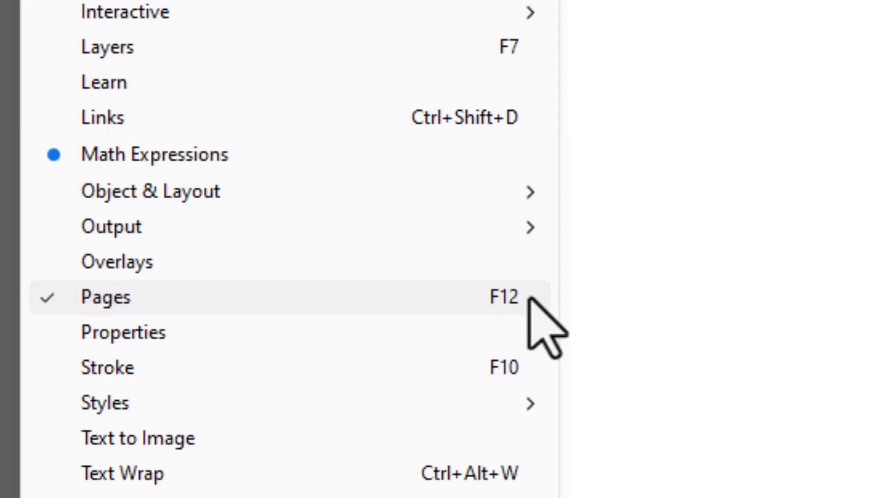
click(535, 299)
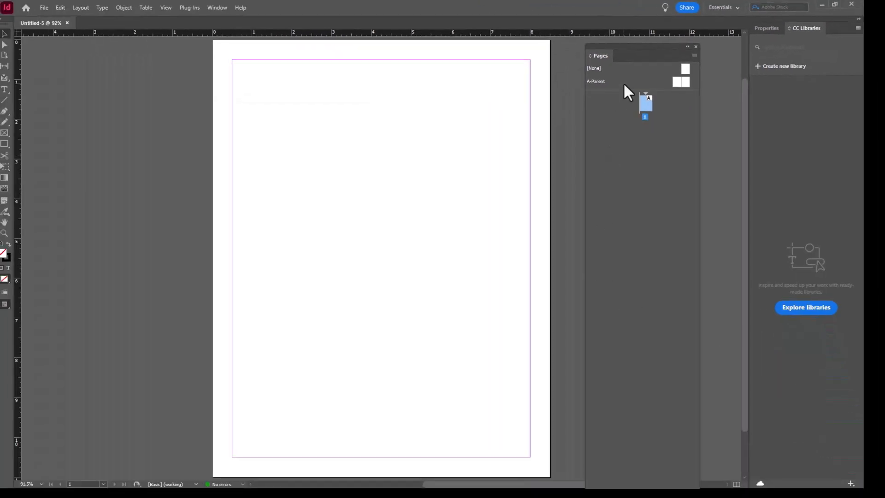
Move the floating Pages panel to the upper edge of the workspace and shorten it so its page controls are within reach
mouse_move(643, 47)
mouse_down()
mouse_move(527, 36)
mouse_move(521, 117)
mouse_move(641, 34)
mouse_up()
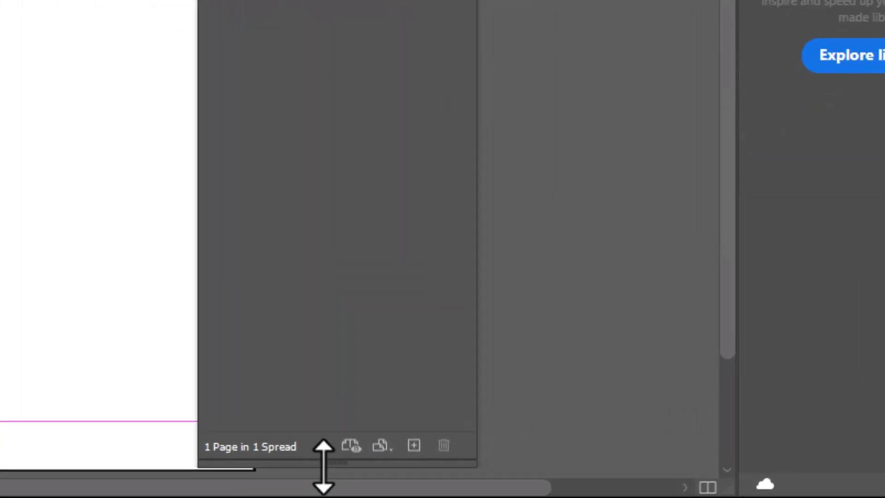
drag(324, 466, 358, 27)
drag(379, 384, 398, 161)
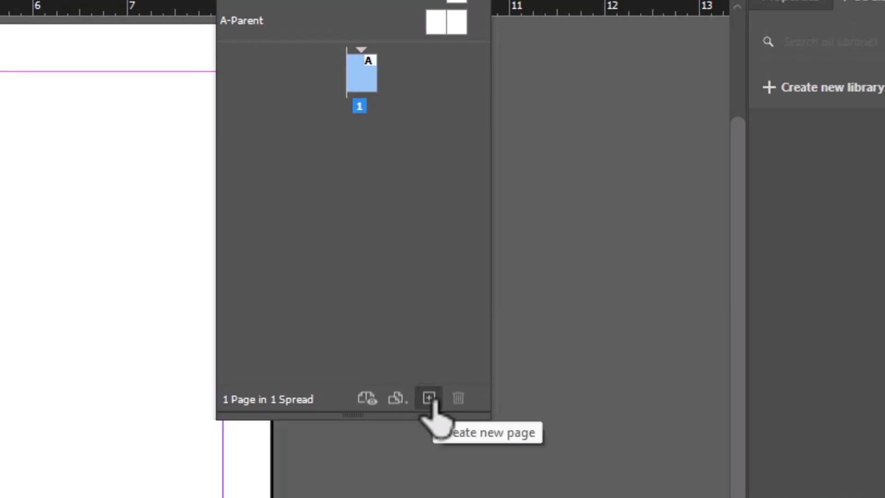
drag(409, 415, 415, 497)
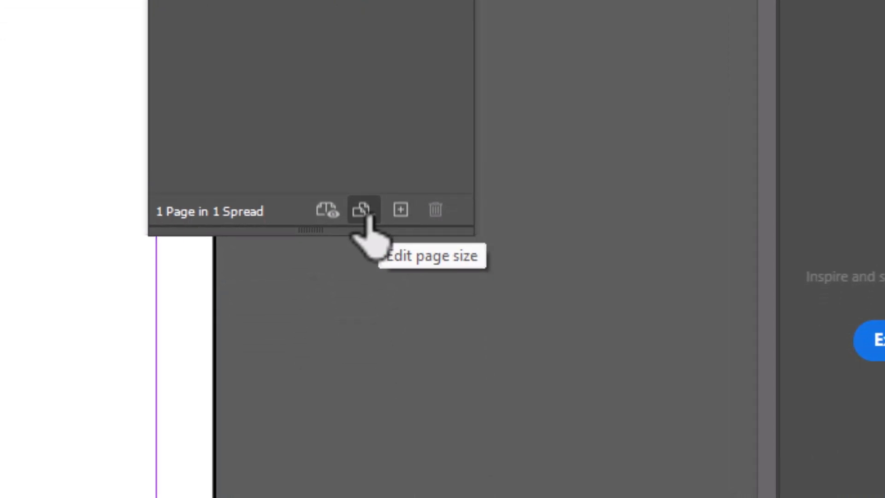
Add pages until the document has 17, and lengthen the Pages panel to fit all spreads
click(400, 210)
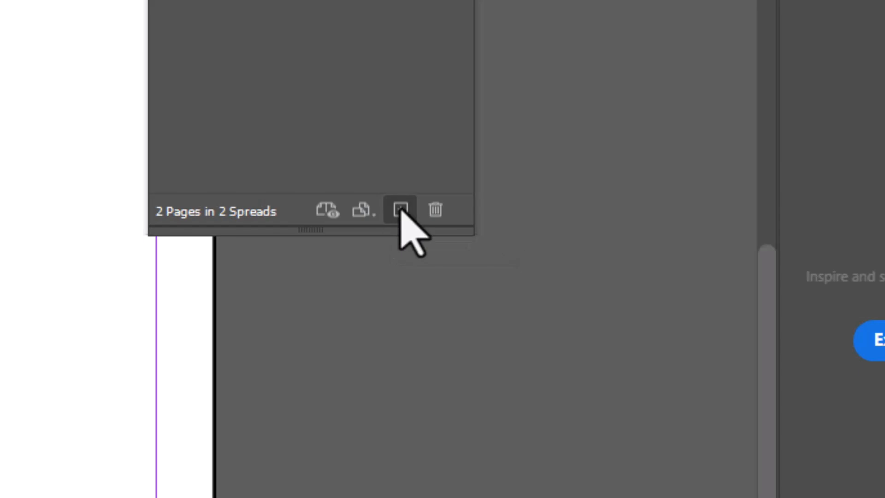
click(400, 210)
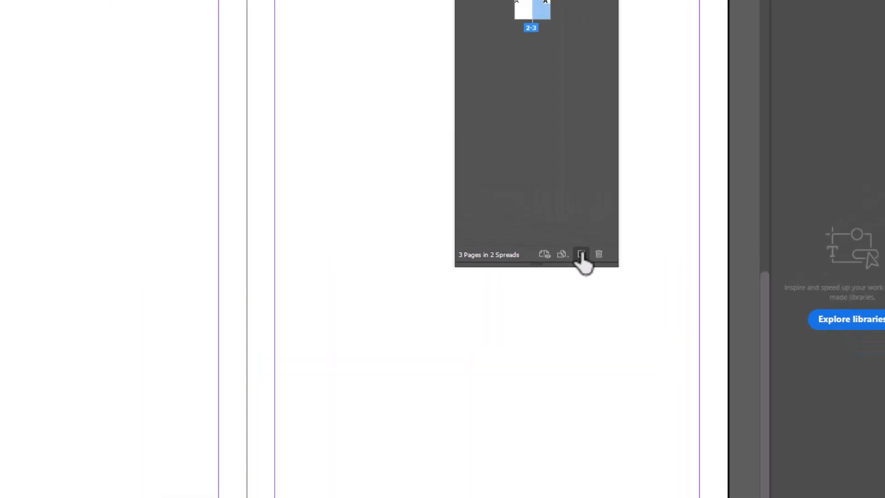
click(581, 255)
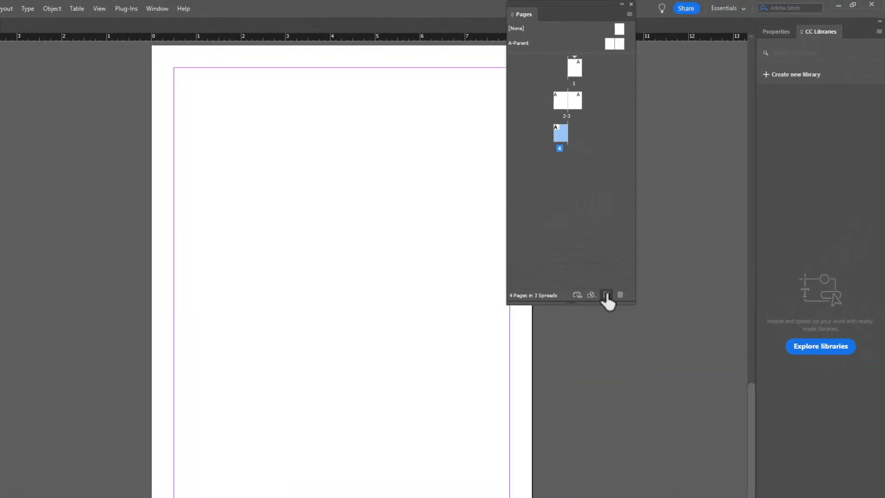
click(581, 255)
click(581, 255)
click(484, 423)
click(484, 423)
click(484, 423)
click(485, 423)
click(484, 423)
click(485, 423)
click(485, 423)
click(485, 423)
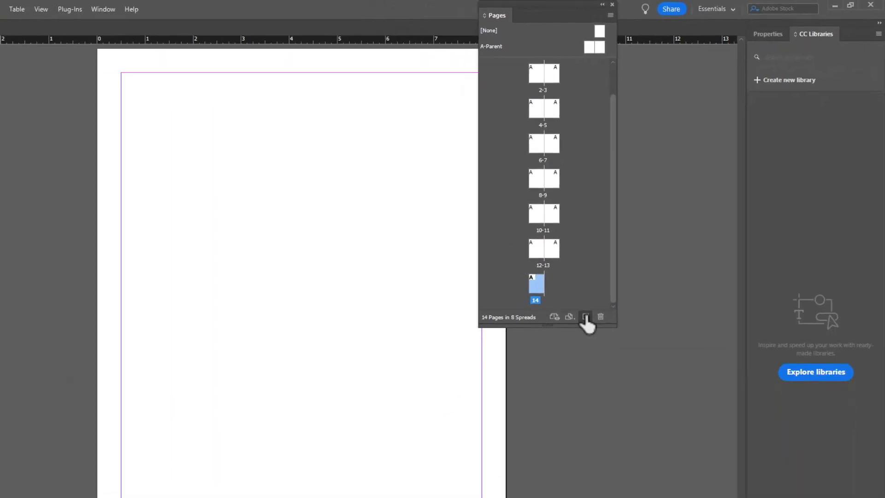
click(585, 318)
click(586, 318)
click(586, 318)
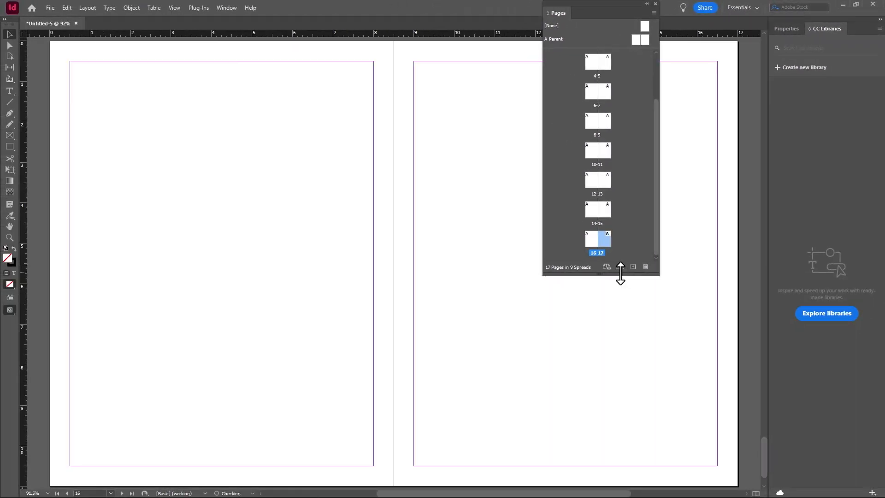
drag(618, 277, 630, 353)
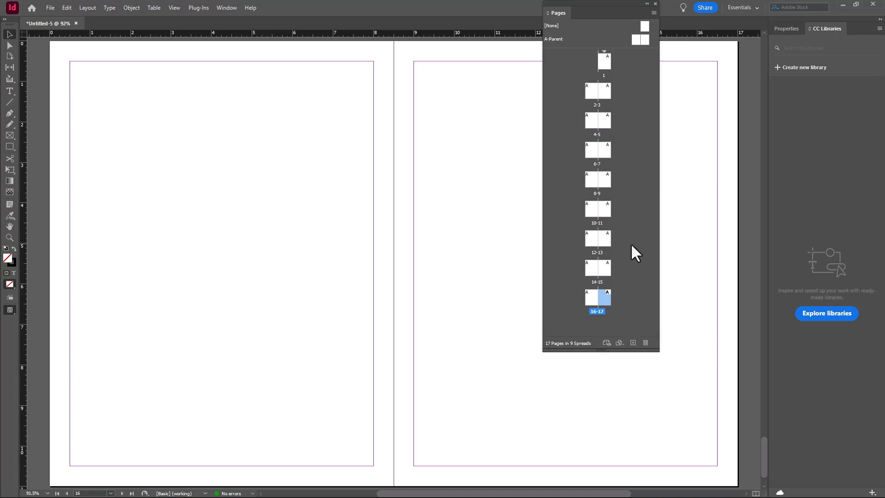
Open the A-Parent spread for editing
key(ctrl+minus)
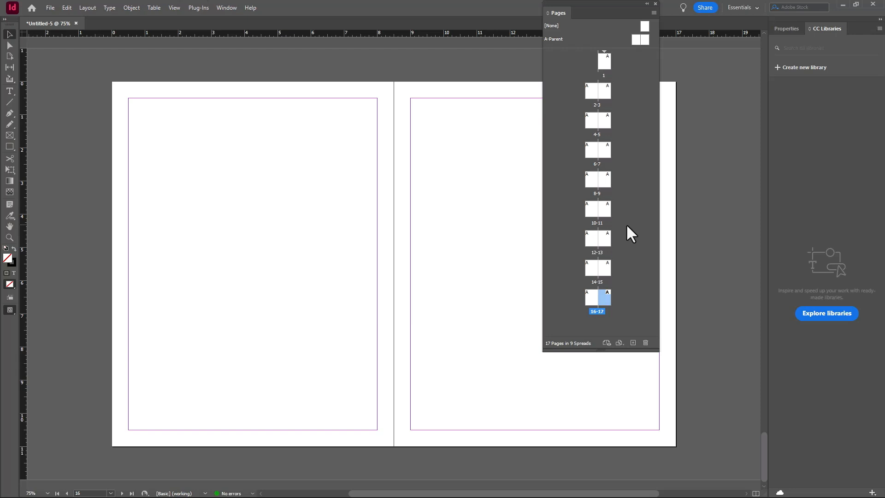
click(643, 40)
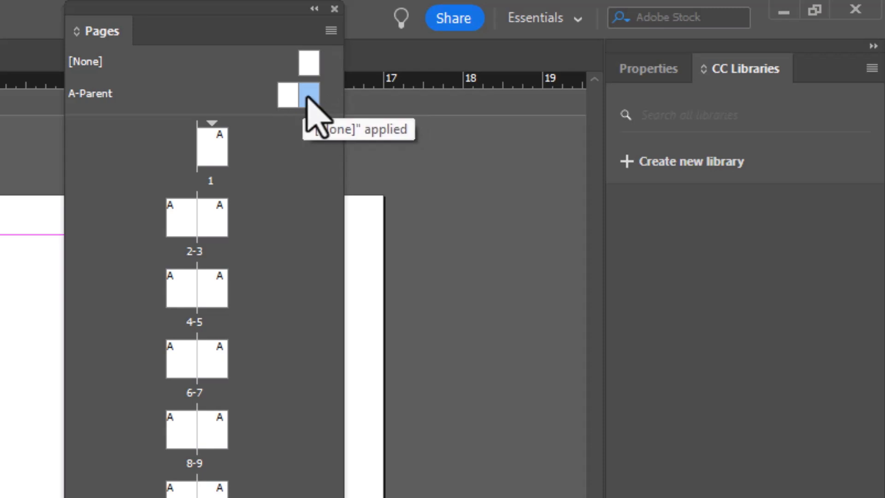
double_click(309, 98)
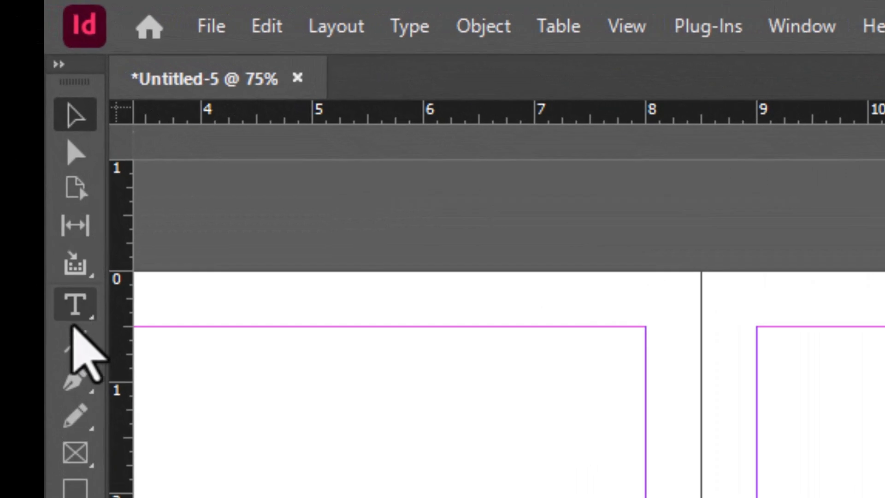
Draw a small square in the lower outer margin corner of the right parent page and fill it with red ff1f20
click(75, 488)
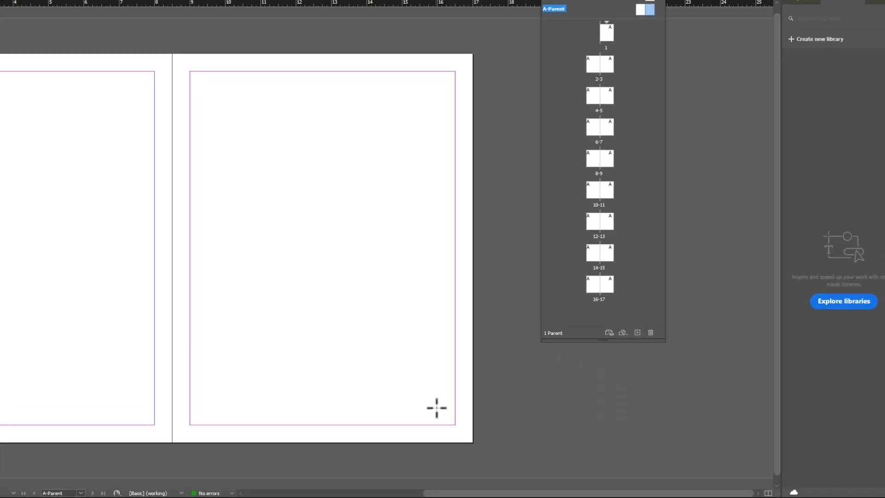
drag(435, 404, 455, 422)
drag(380, 373, 382, 375)
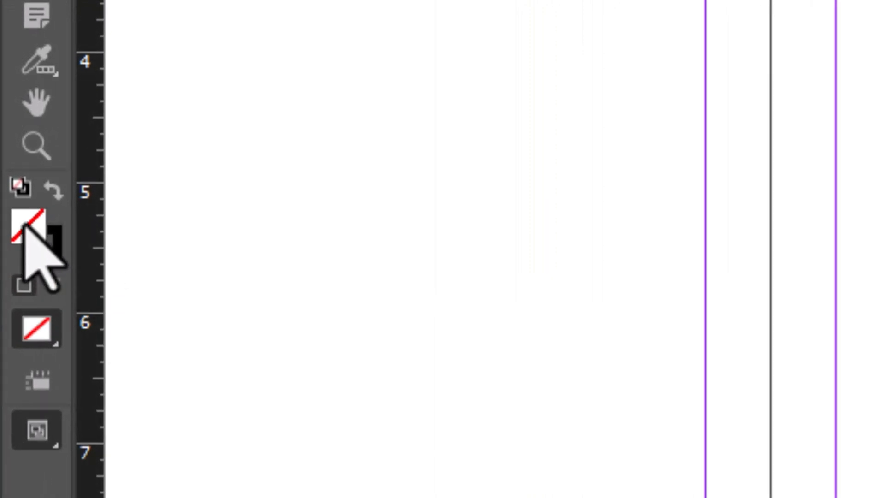
drag(389, 397, 388, 244)
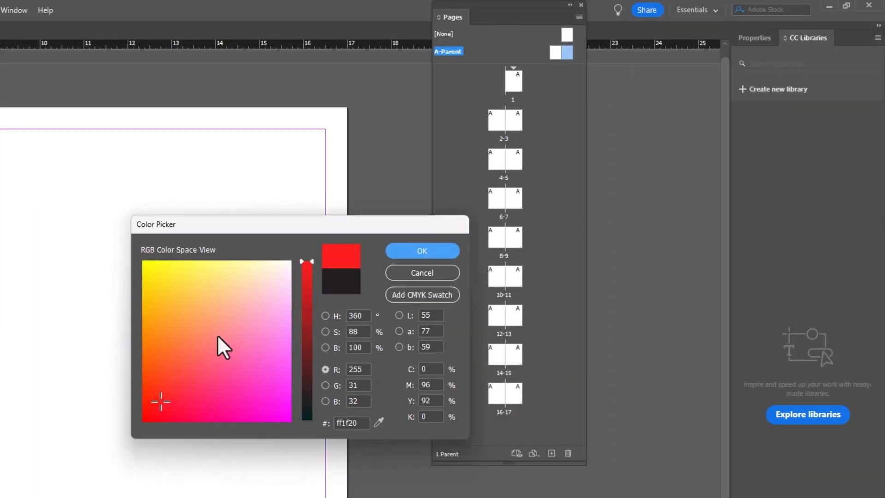
click(427, 251)
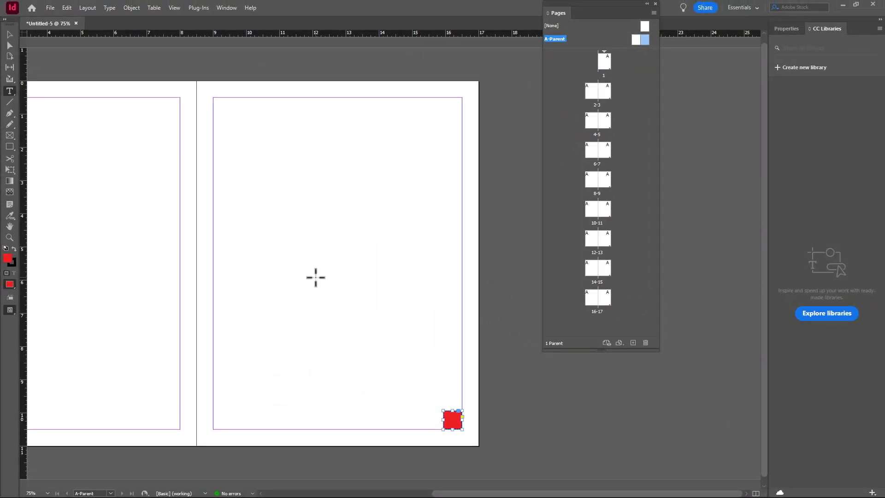
Deselect the square and create a small text frame containing "A" near the middle of the right parent page
click(316, 277)
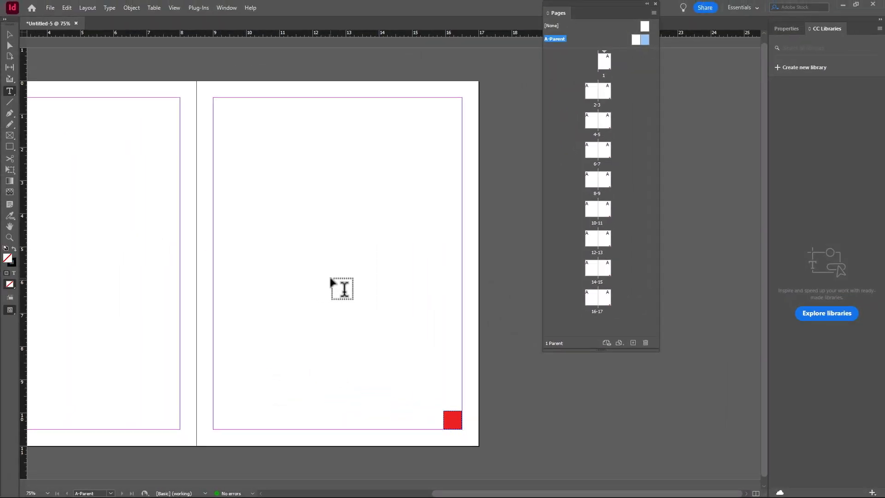
drag(314, 259, 347, 277)
text(A)
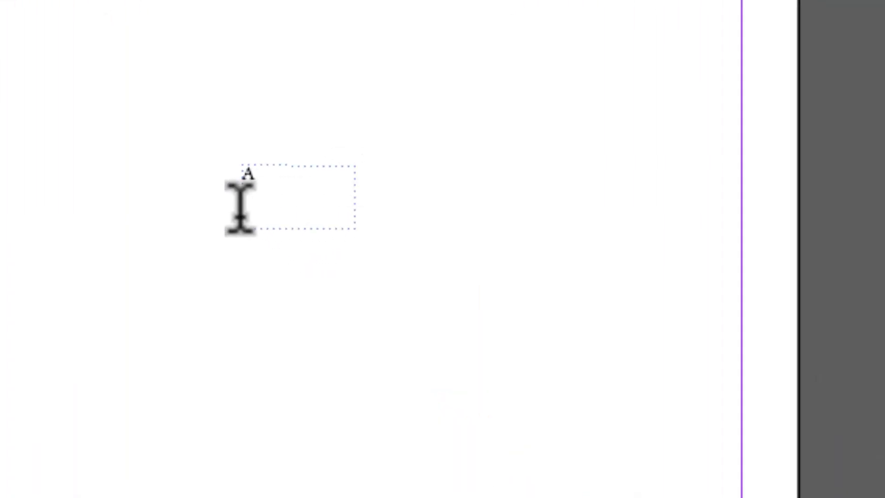
Set the font size of the letter A to 34 pt
drag(277, 179, 233, 170)
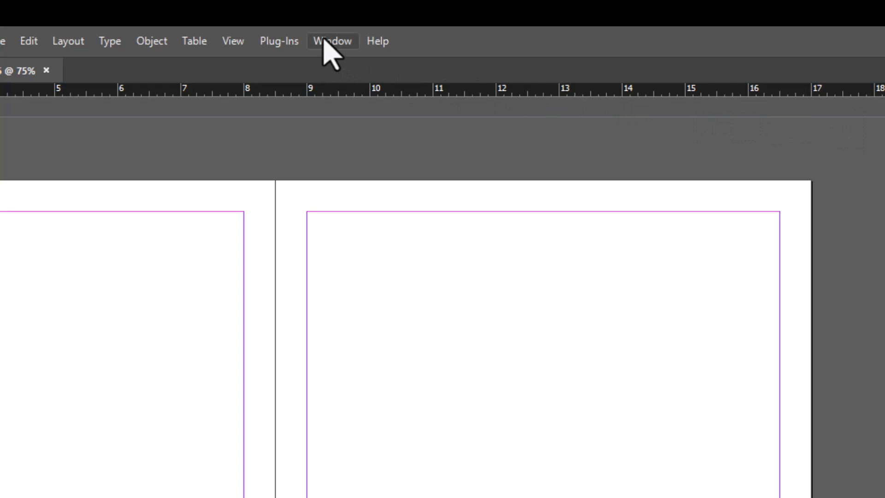
click(104, 42)
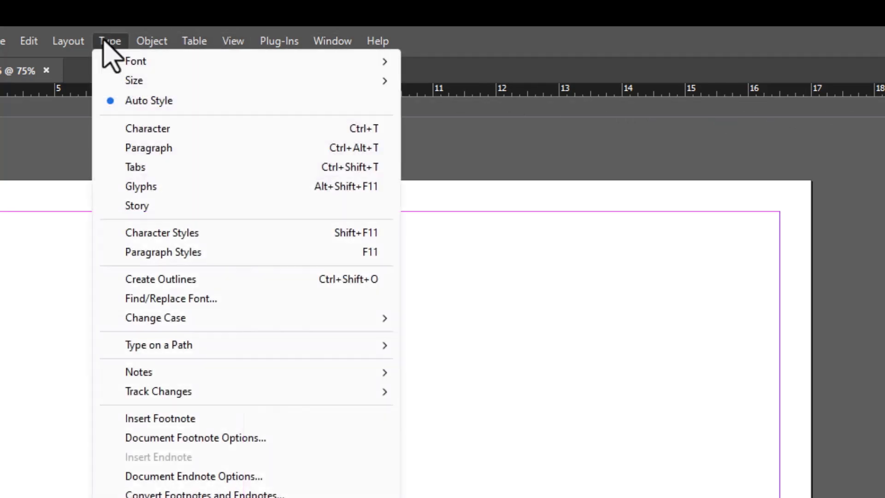
mouse_move(134, 80)
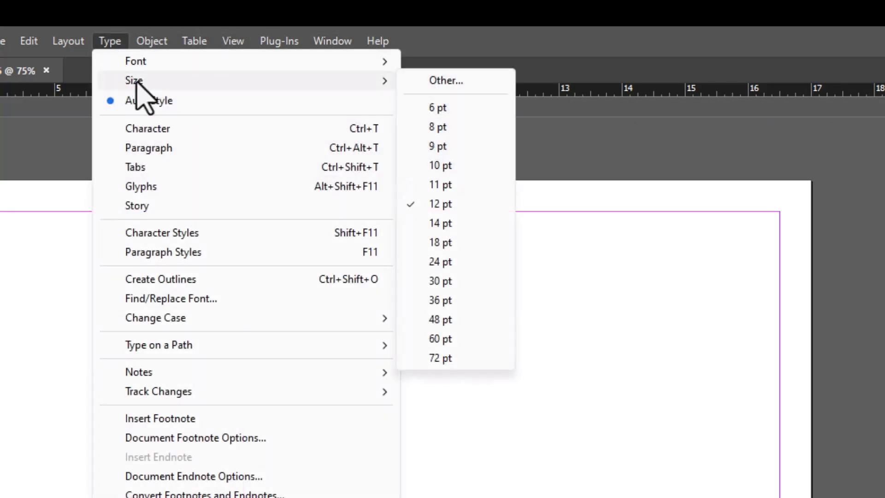
click(447, 82)
drag(458, 119, 604, 58)
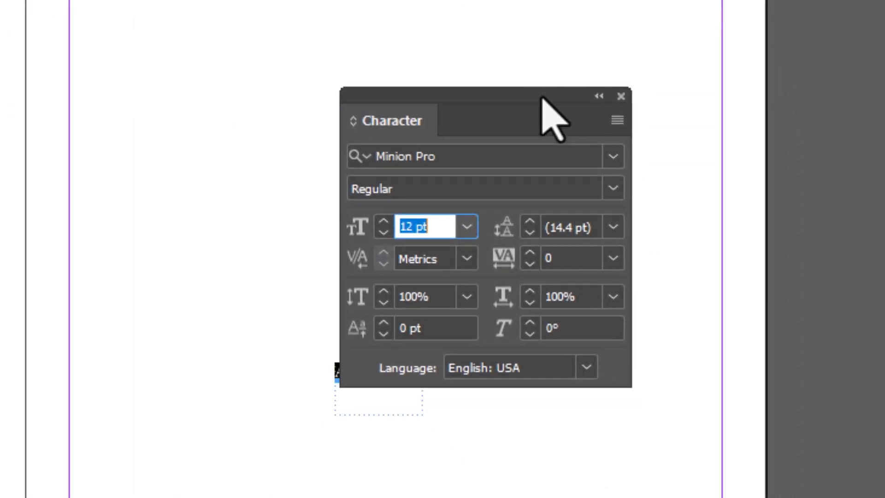
click(446, 183)
click(445, 182)
click(446, 182)
click(446, 183)
click(445, 182)
click(446, 183)
click(445, 183)
click(445, 183)
double_click(446, 182)
double_click(445, 183)
double_click(446, 182)
double_click(445, 182)
click(445, 183)
double_click(446, 183)
double_click(446, 182)
click(446, 183)
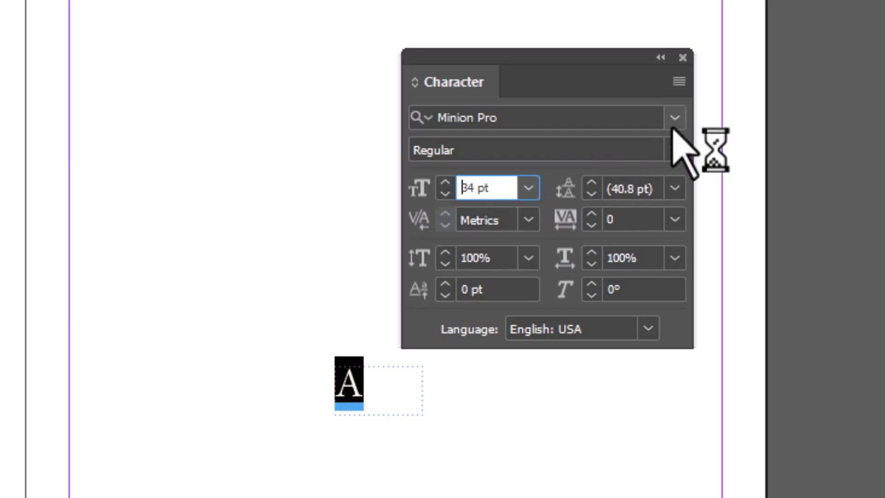
Set the letter A's font to Arial with the Narrow style
click(674, 148)
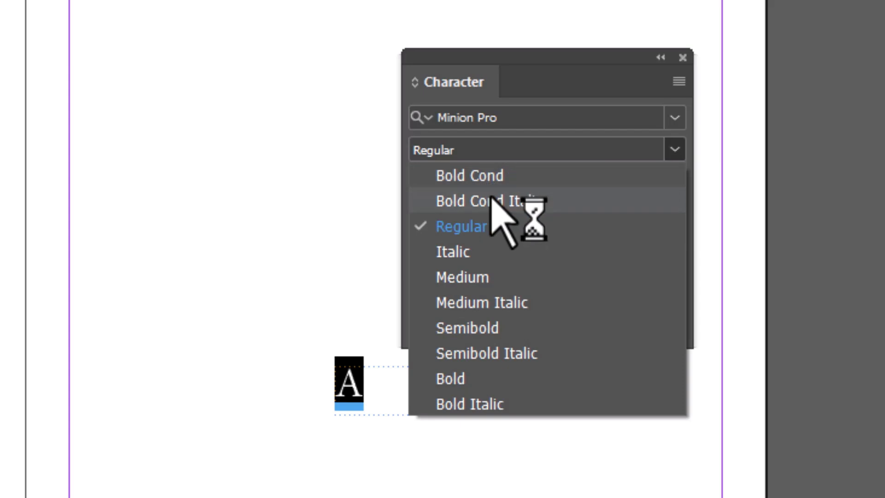
click(490, 181)
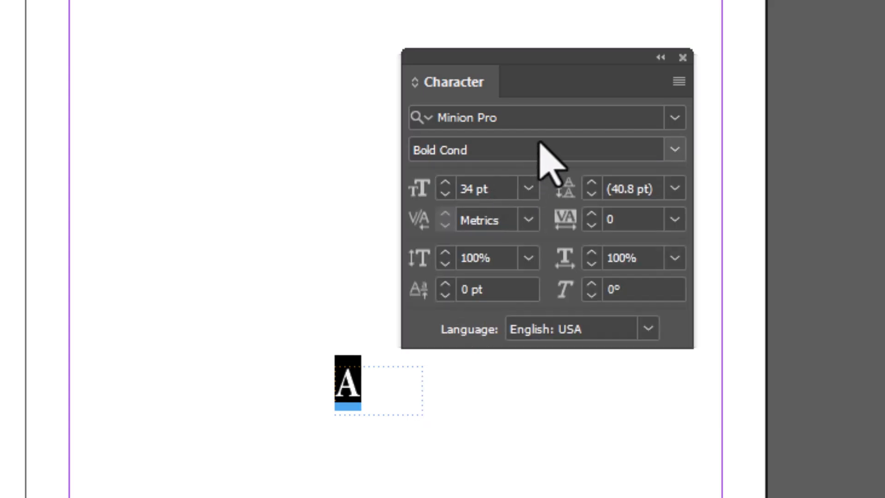
click(675, 119)
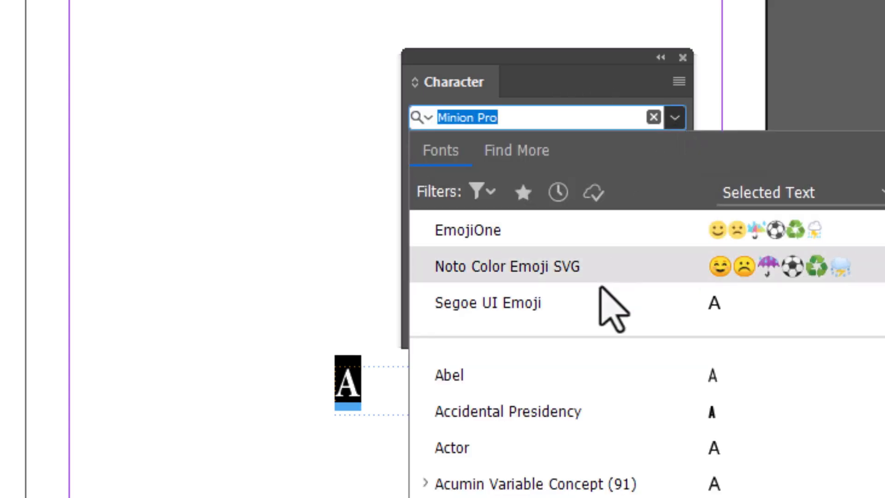
scroll(563, 472, down, 1)
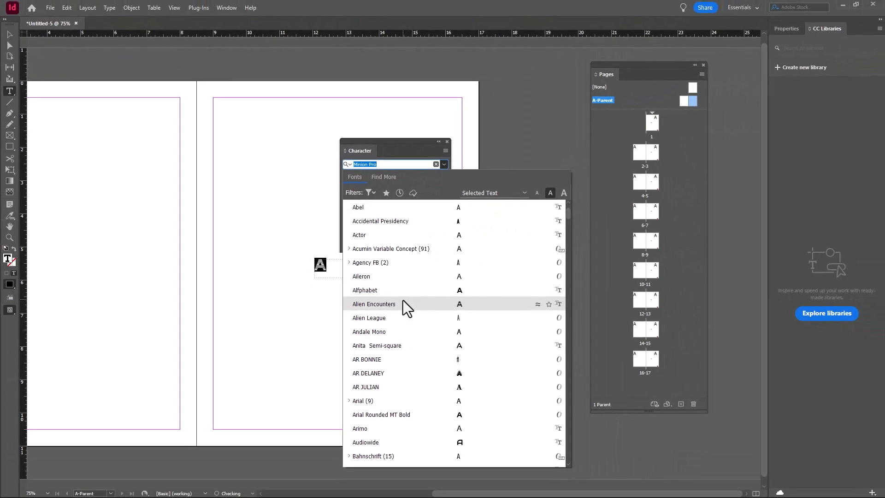
click(373, 399)
click(387, 175)
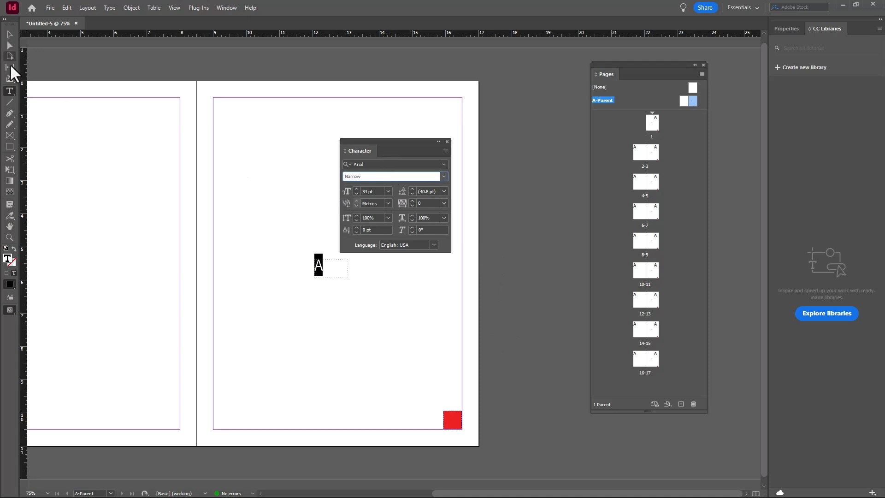
Move the letter A's text frame onto the red square and shrink it to about 0.5 in wide
click(6, 35)
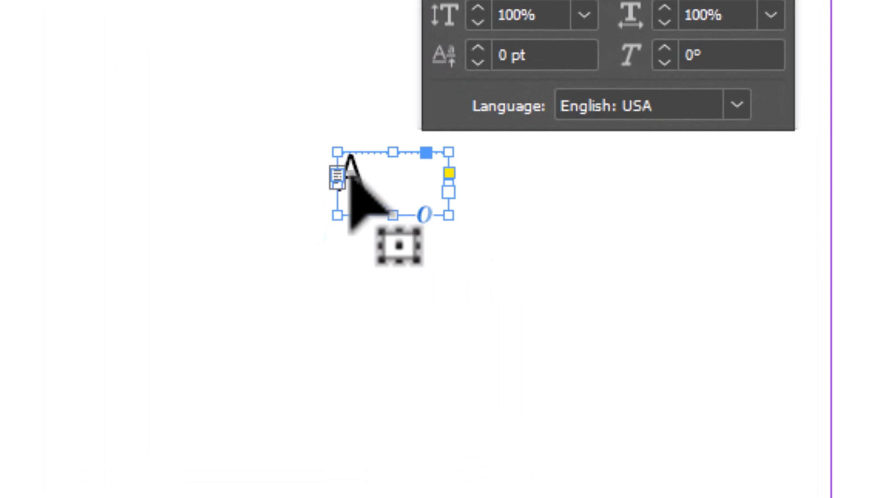
drag(360, 174, 698, 375)
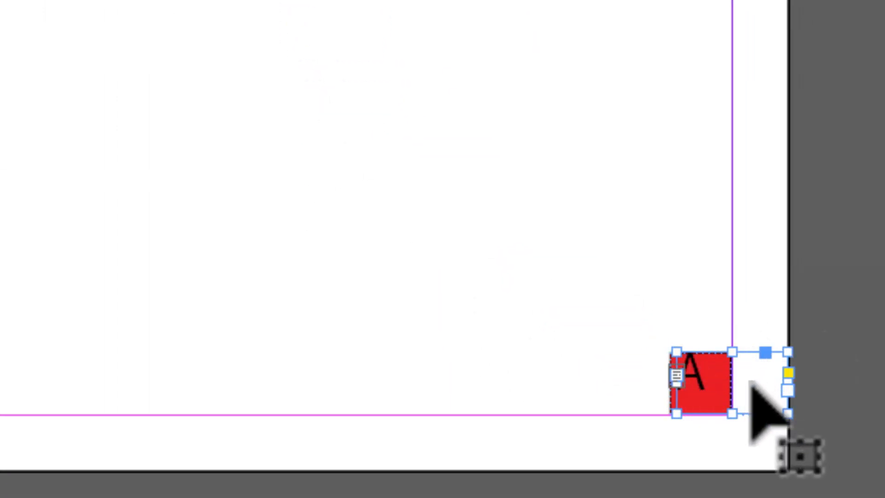
drag(787, 414, 771, 427)
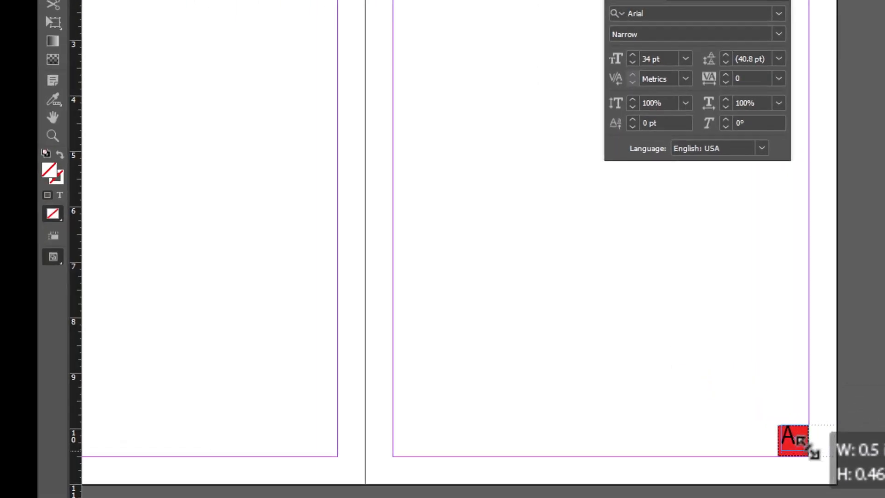
drag(813, 453, 804, 449)
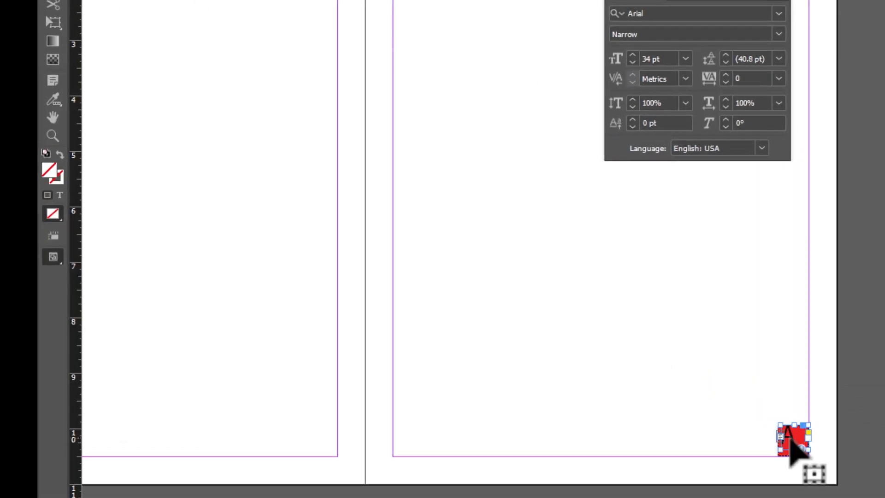
Nudge the text frame sideways and down until the letter A is centered on the red square
key(Right)
key(Right)
key(Right)
key(Down)
key(Down)
key(Down)
key(Down)
key(Down)
key(Down)
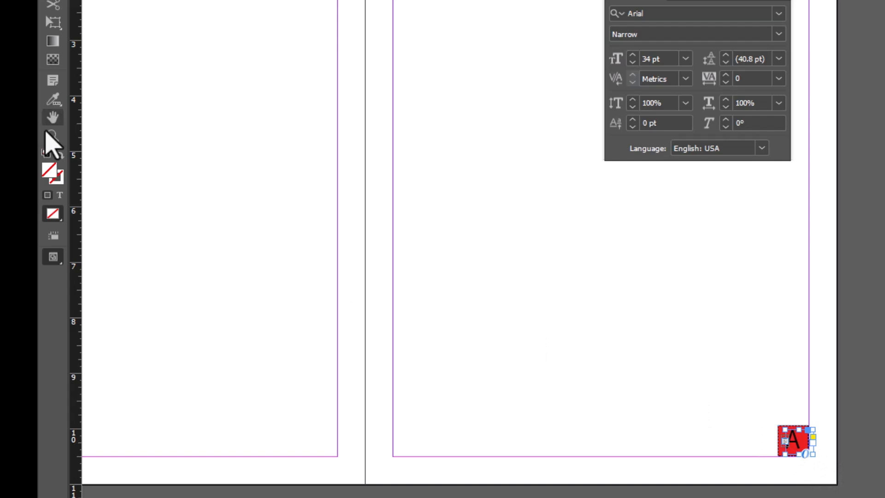
Recolor the letter A on the red square white, leaving nothing selected
click(53, 135)
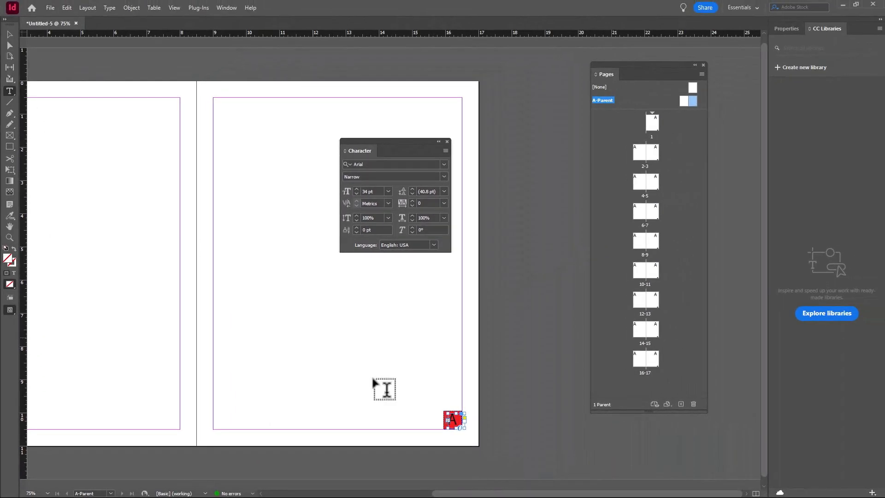
click(533, 423)
key(ctrl+a)
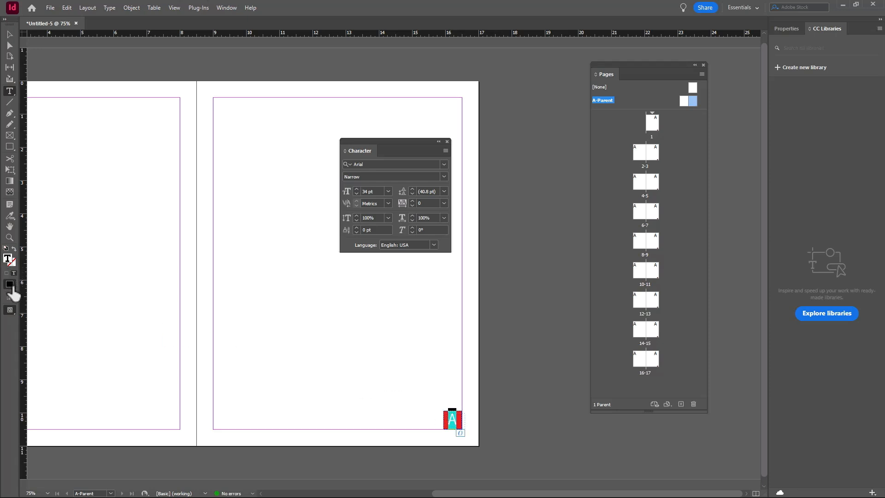
double_click(7, 258)
mouse_move(422, 252)
mouse_down()
mouse_move(417, 267)
mouse_move(408, 228)
mouse_move(287, 193)
mouse_up()
mouse_move(441, 206)
mouse_down()
mouse_move(449, 189)
mouse_move(440, 194)
mouse_up()
click(525, 189)
click(10, 34)
click(262, 273)
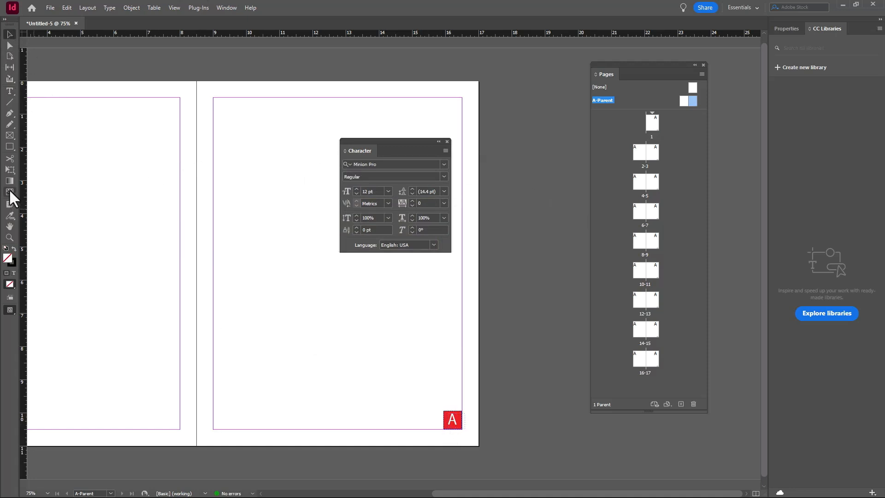
Replace the letter A on the red square with the Current Page Number marker
click(10, 91)
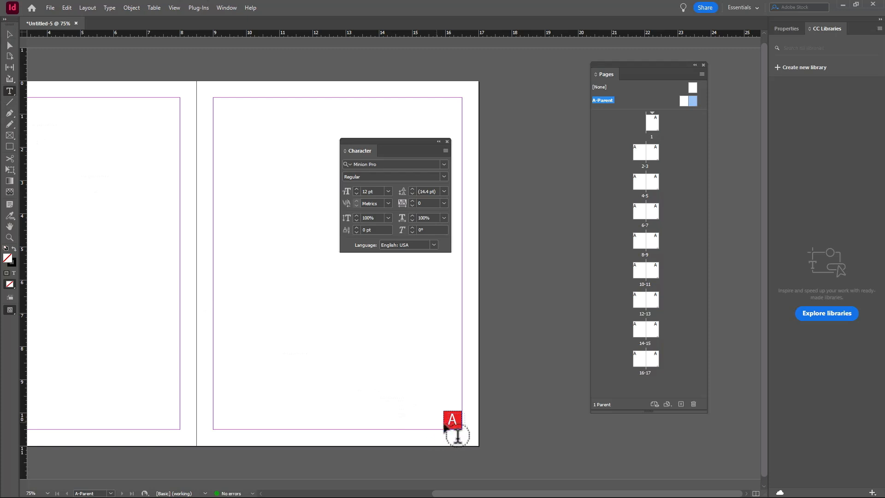
double_click(451, 419)
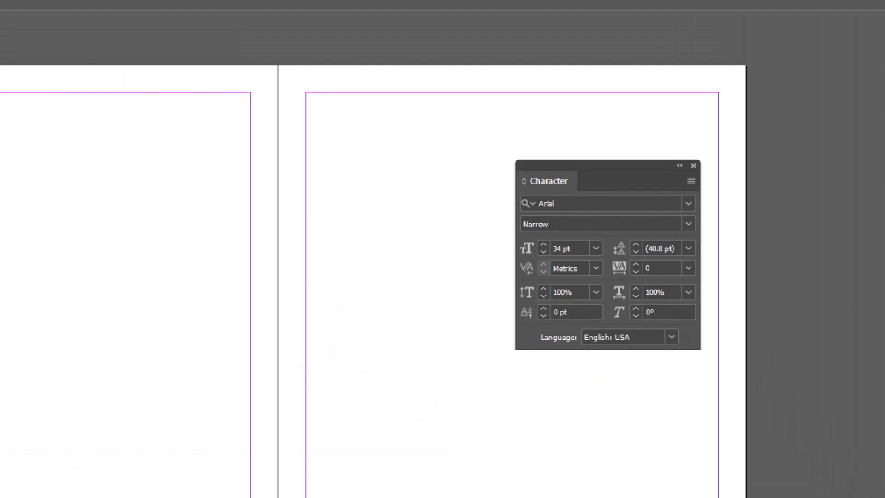
click(238, 12)
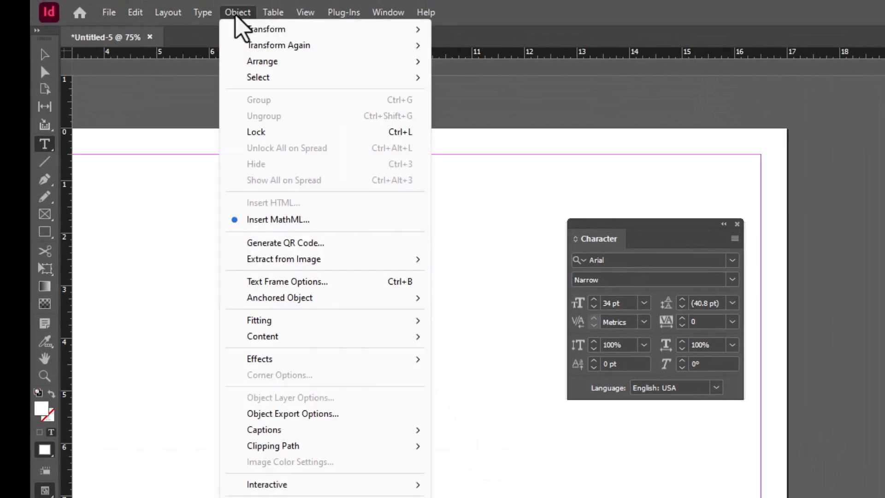
mouse_move(207, 18)
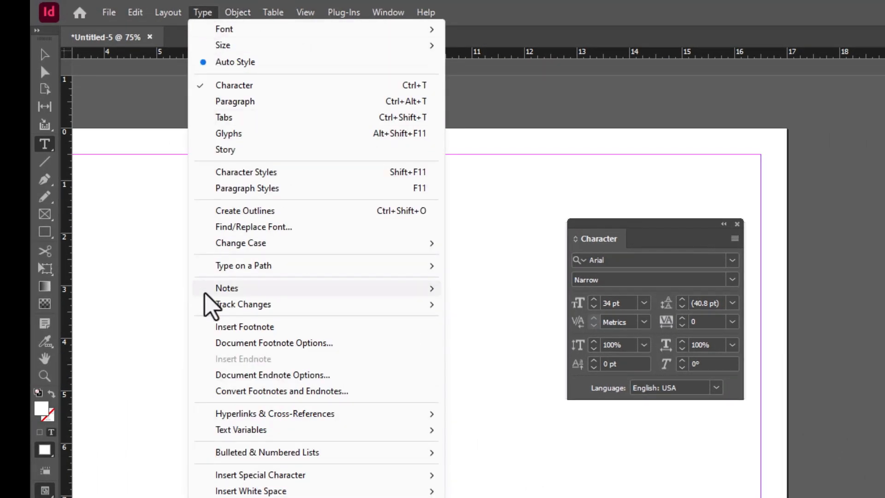
mouse_move(235, 454)
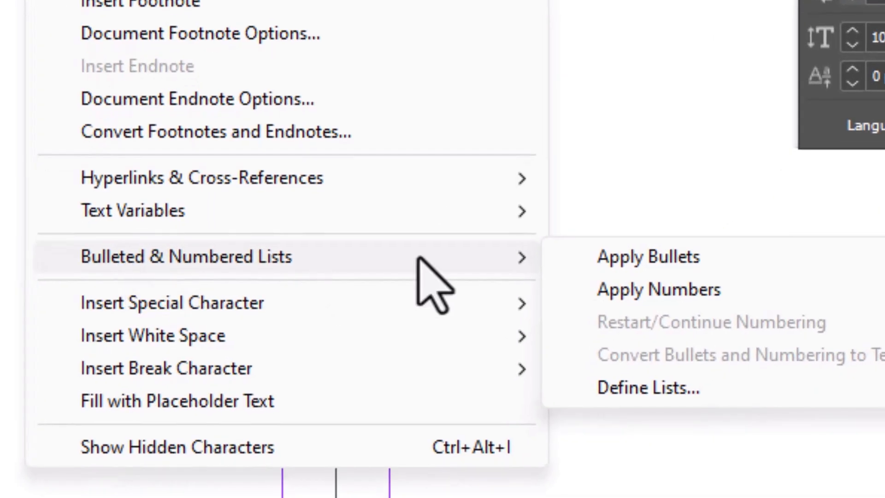
mouse_move(419, 307)
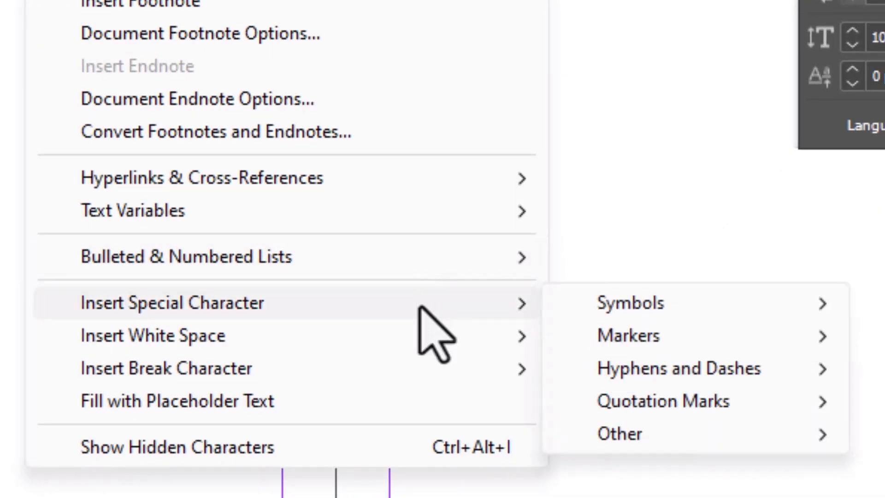
mouse_move(658, 332)
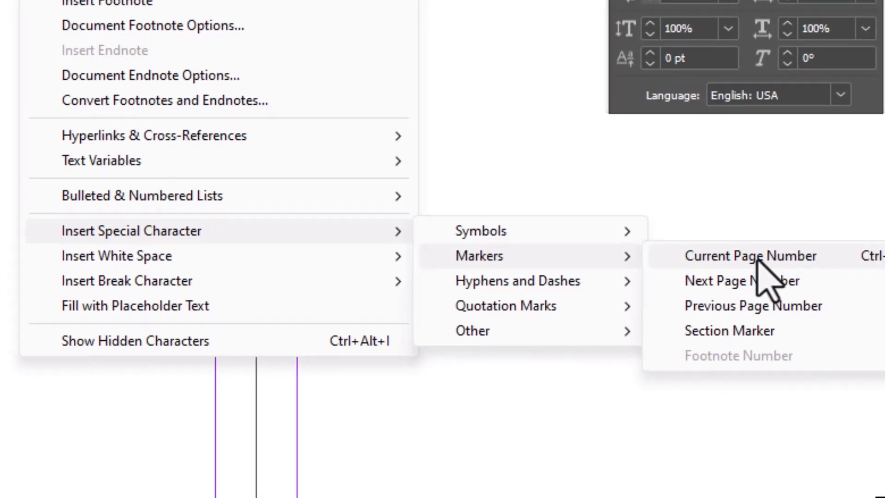
click(757, 257)
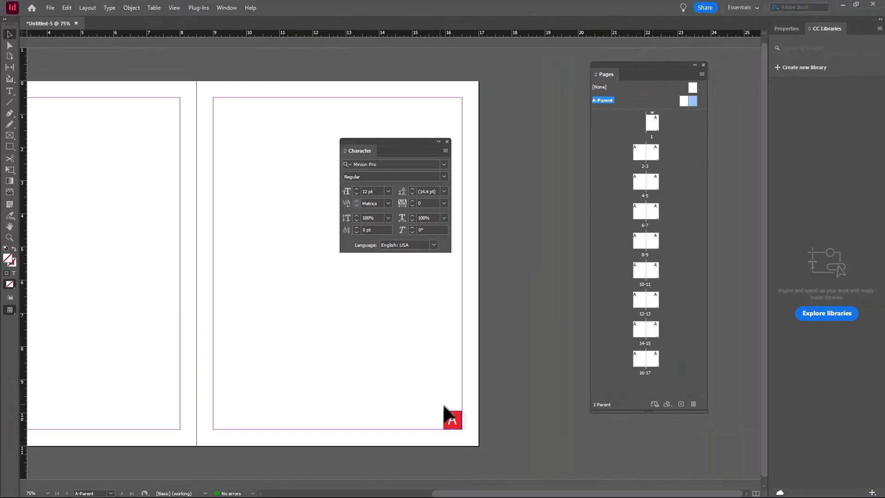
Copy the red square with its page-number marker to the lower outer margin corner of the left parent page
drag(438, 402, 475, 437)
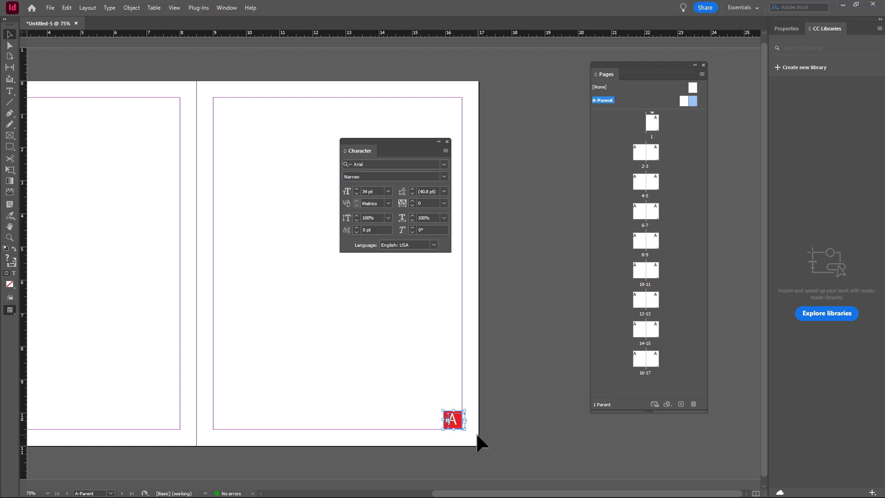
drag(456, 495, 367, 494)
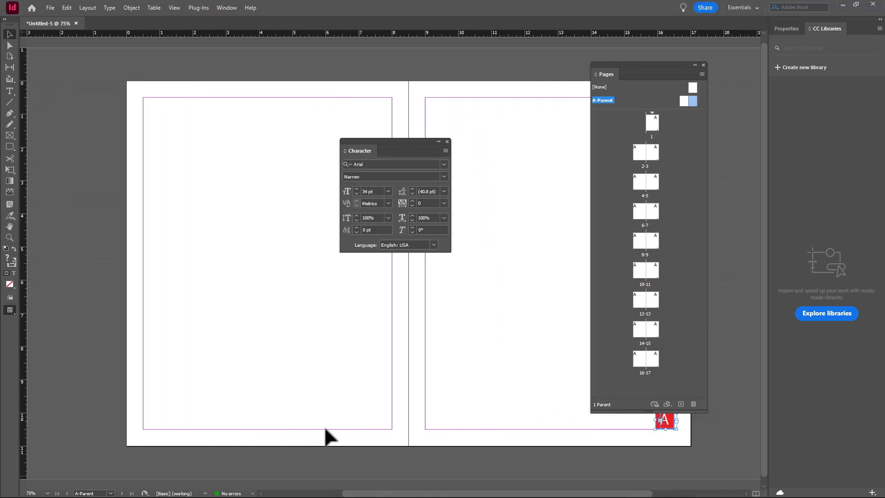
right_click(209, 300)
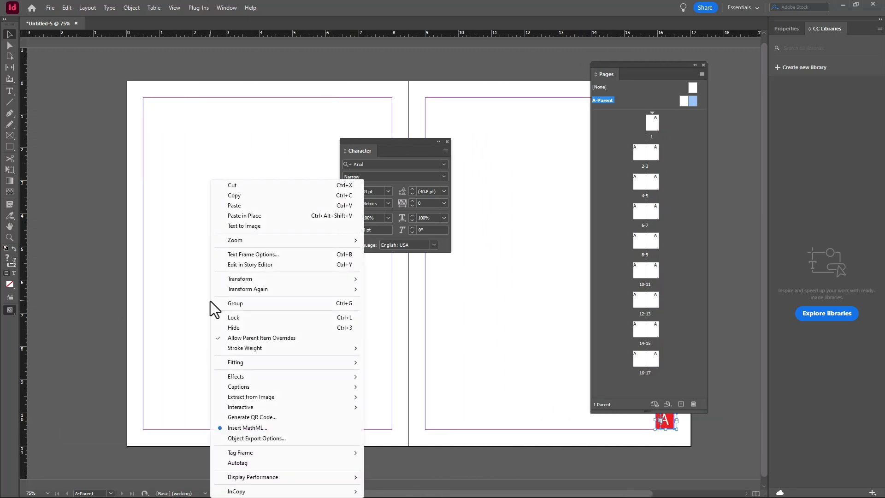
click(236, 206)
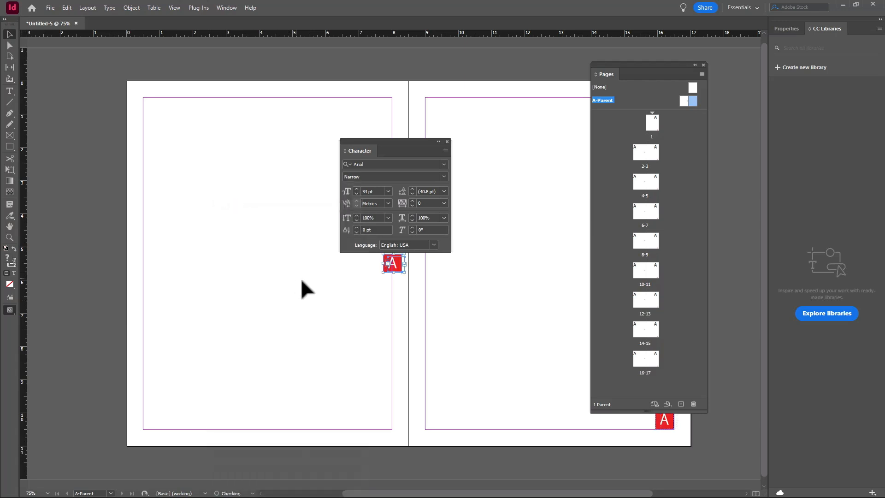
drag(391, 265, 151, 420)
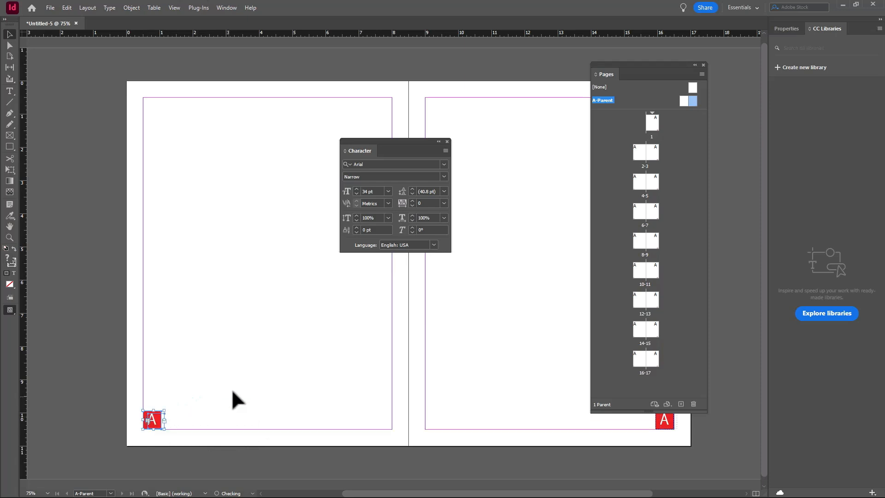
click(88, 202)
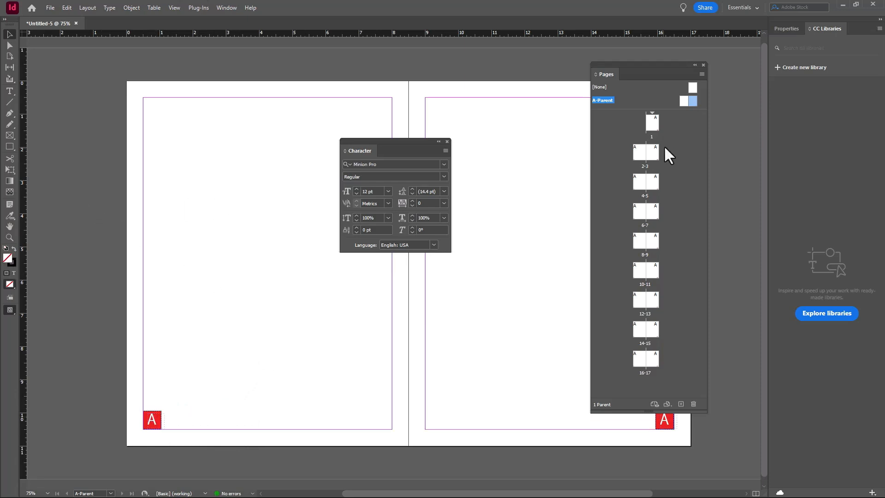
Examine both A-Parent pages and individual document pages from 1 through 17 to check the automatic page numbers
double_click(683, 101)
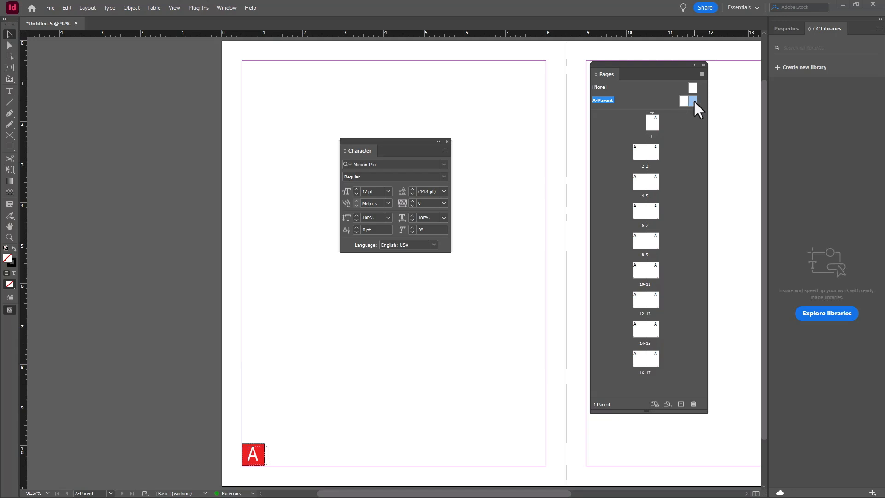
double_click(693, 101)
double_click(654, 123)
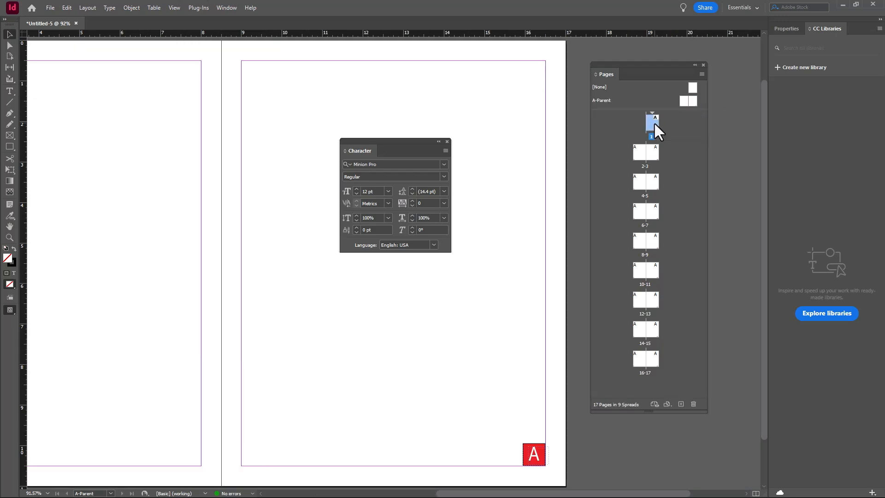
double_click(639, 156)
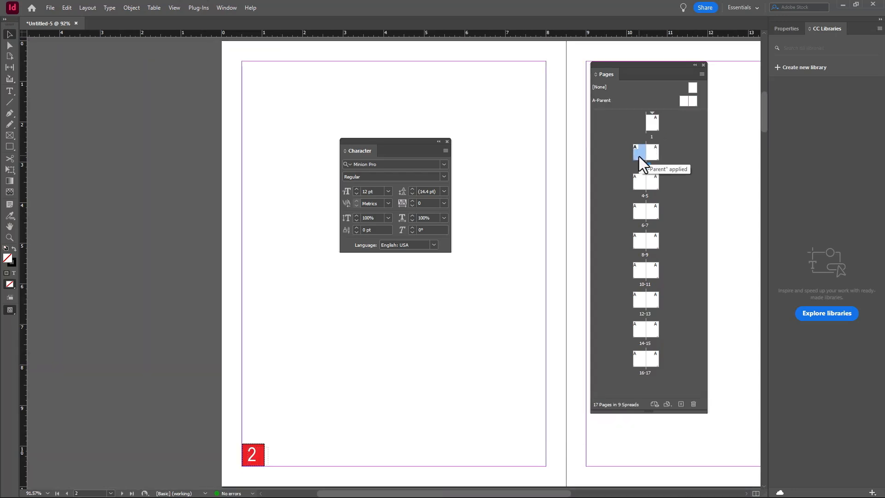
double_click(653, 152)
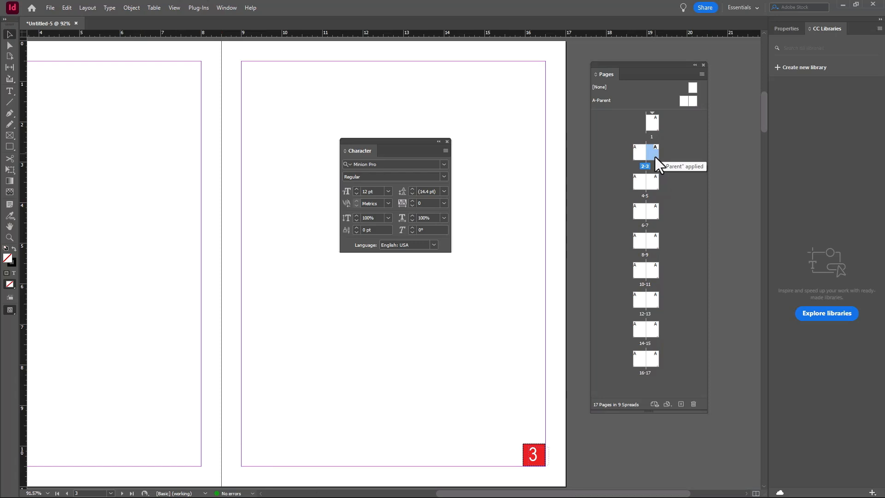
click(641, 179)
double_click(641, 179)
double_click(652, 181)
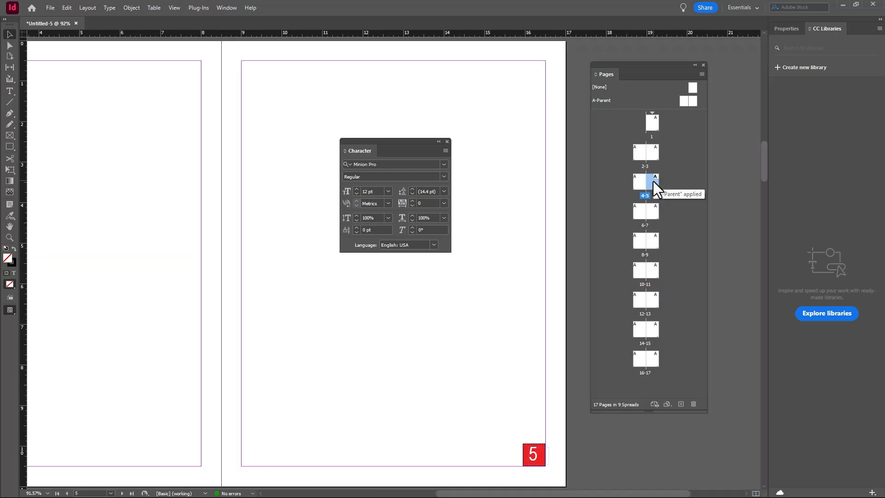
double_click(654, 207)
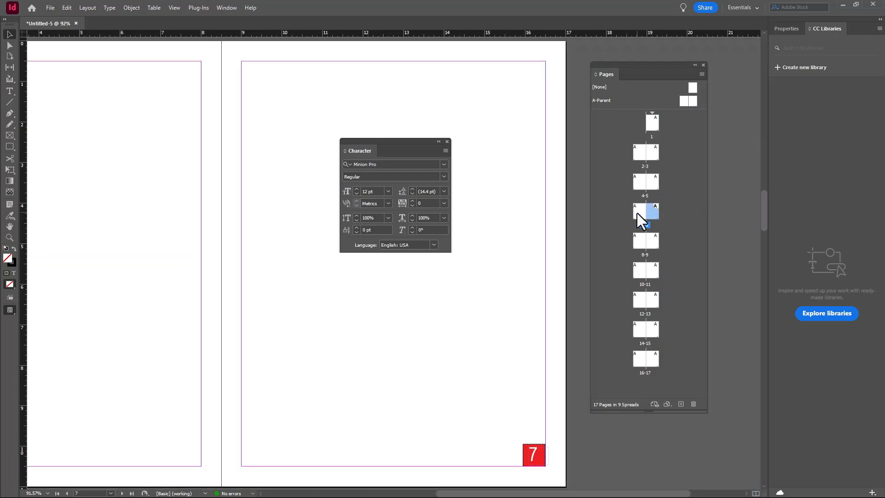
double_click(637, 213)
double_click(651, 329)
double_click(637, 356)
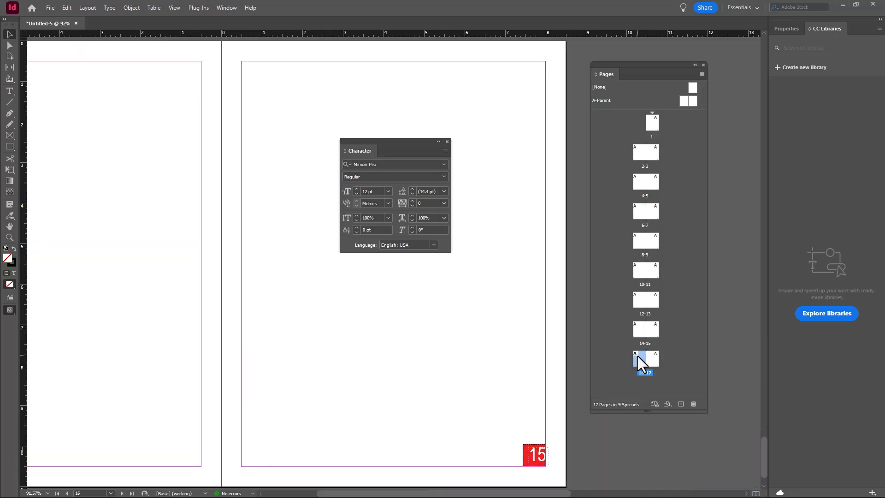
double_click(649, 357)
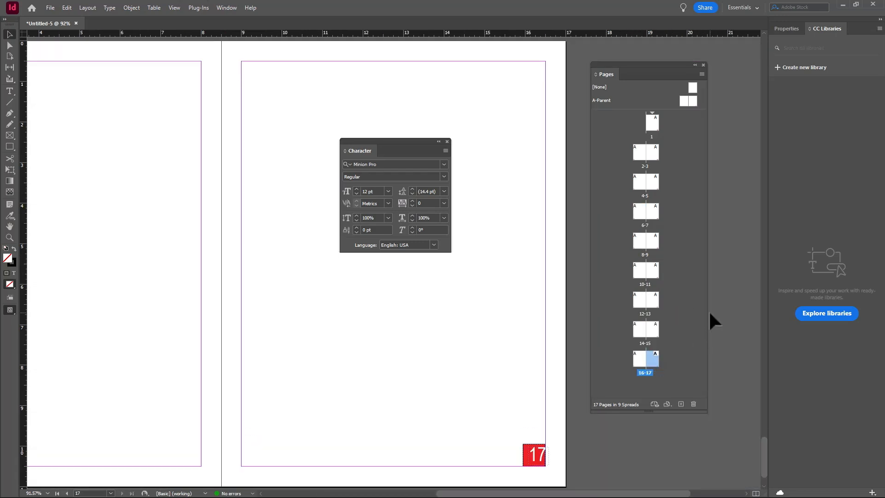
Zoom out to 25% and review the page numbers across the document's spreads from the first page onward
click(174, 6)
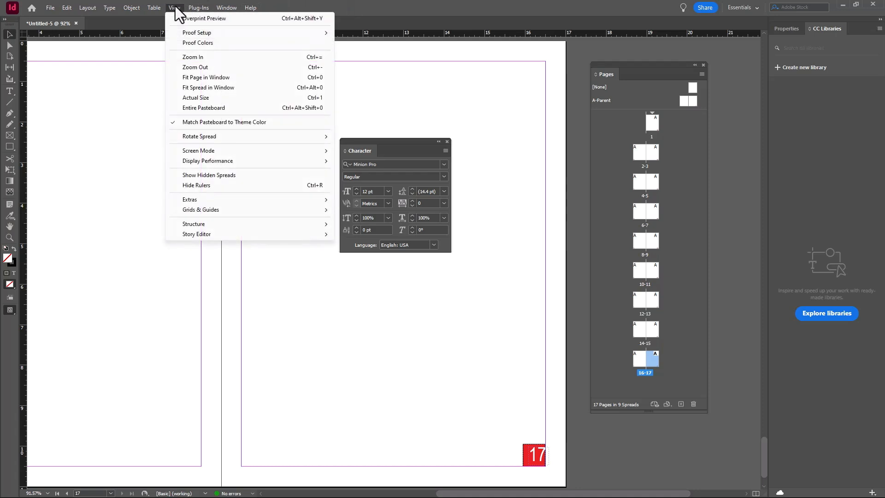
click(207, 77)
key(ctrl+minus)
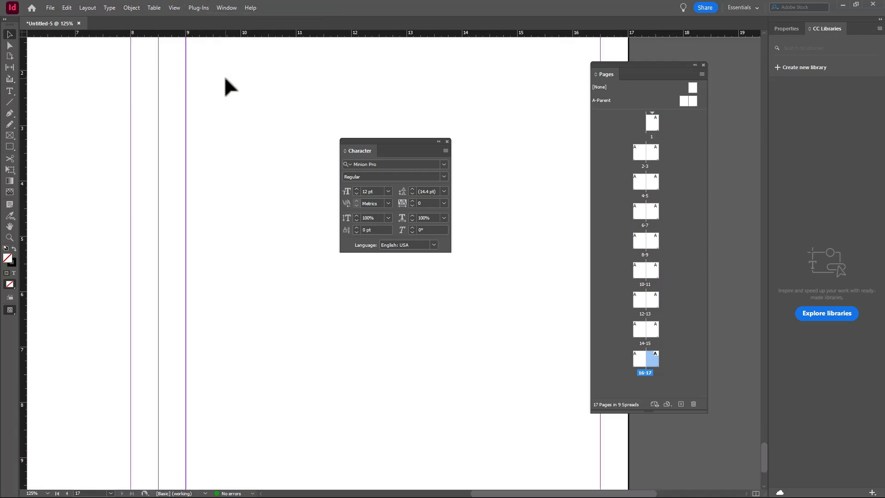
key(ctrl+minus)
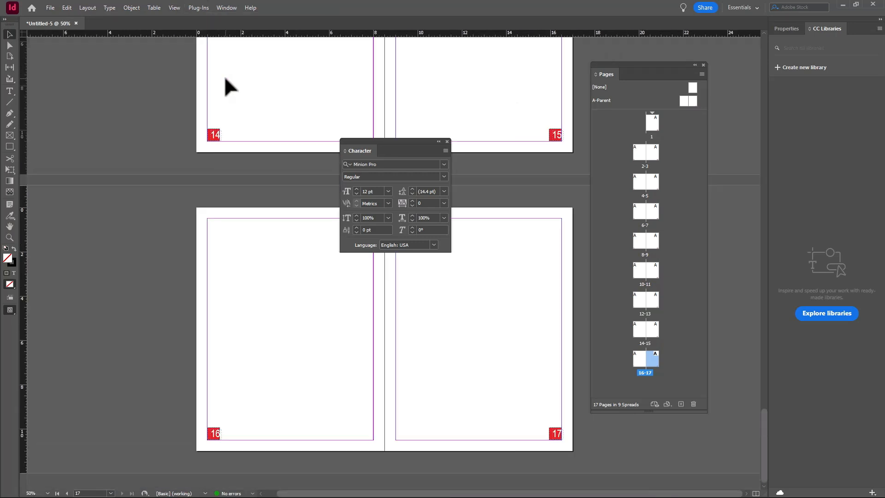
key(ctrl+minus)
scroll(269, 99, up, 5)
scroll(270, 99, up, 8)
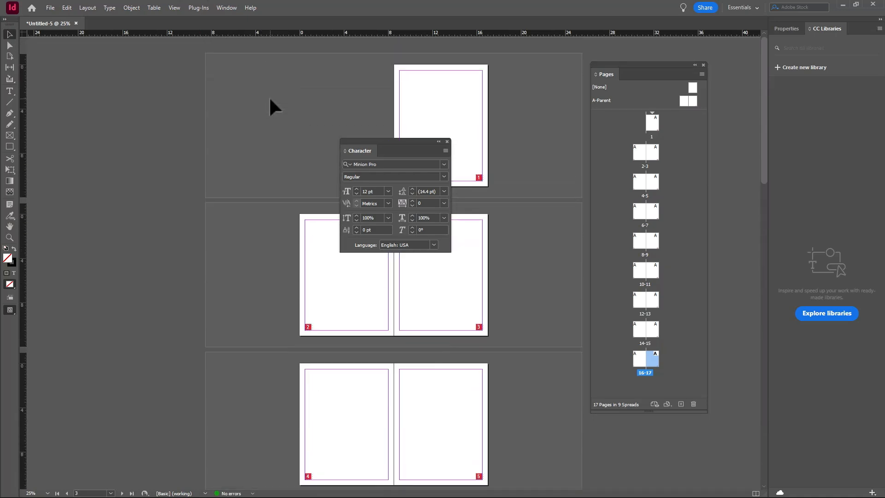
scroll(270, 99, down, 3)
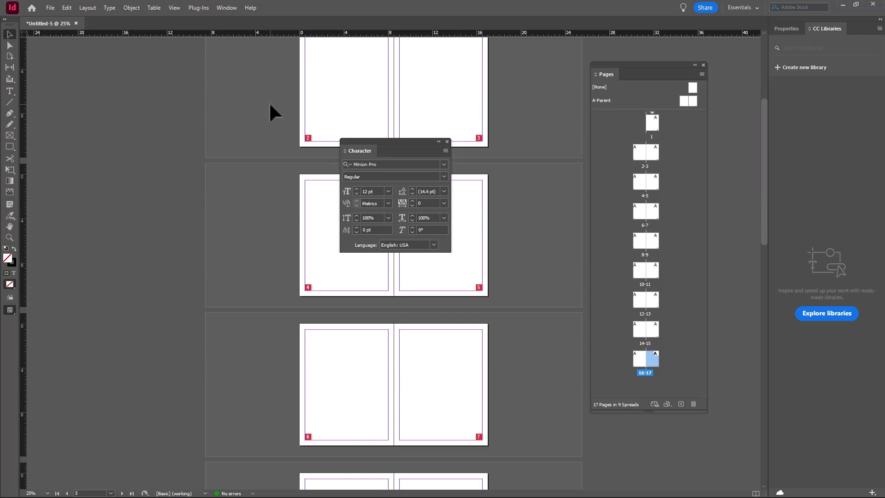